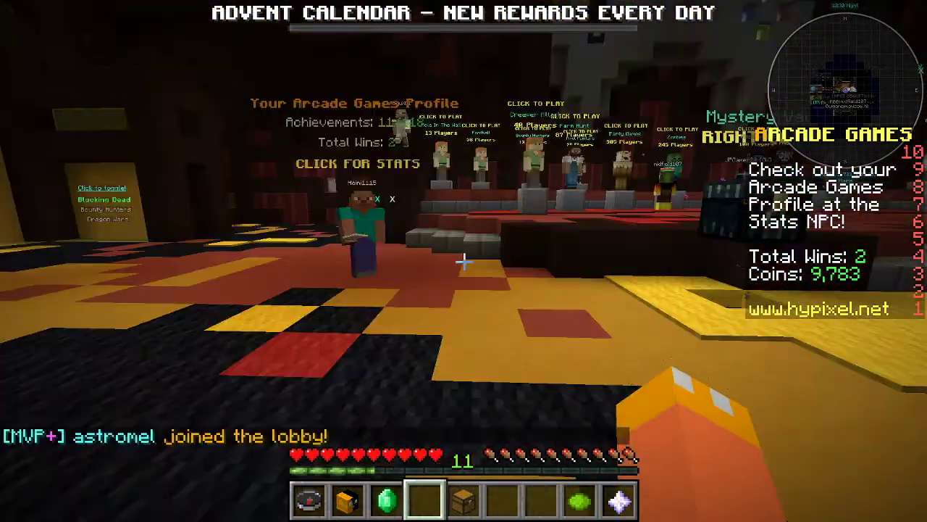
Step: Walk the player forward with W through the Hypixel Arcade lobby toward the NPCs
key(w)
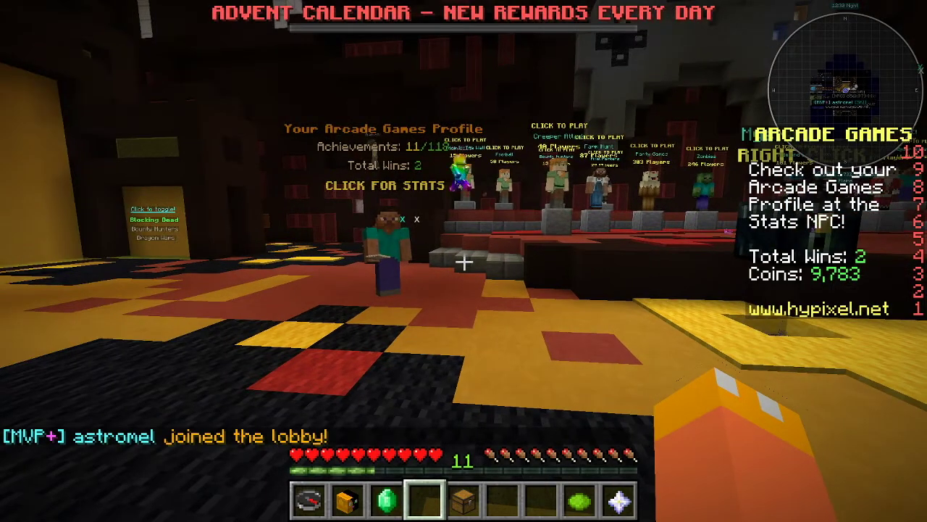
key(w)
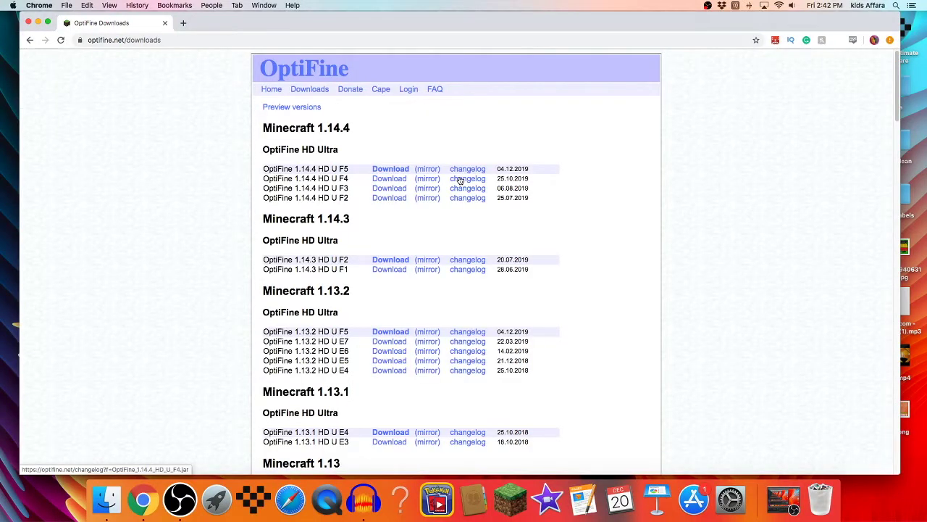
Step: Scroll down to the Minecraft 1.12.2 section and download OptiFine 1.12.2 HD U F4
scroll(517, 302, down, 5)
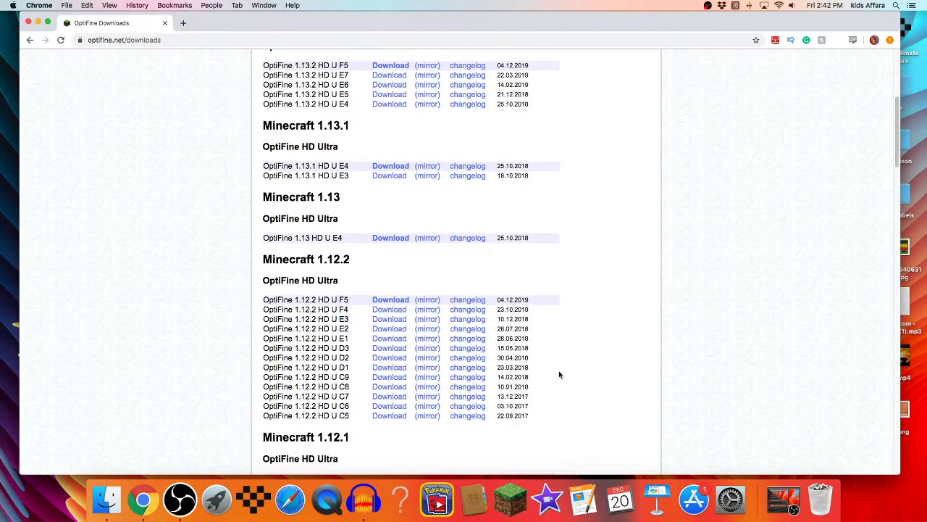
scroll(626, 378, down, 1)
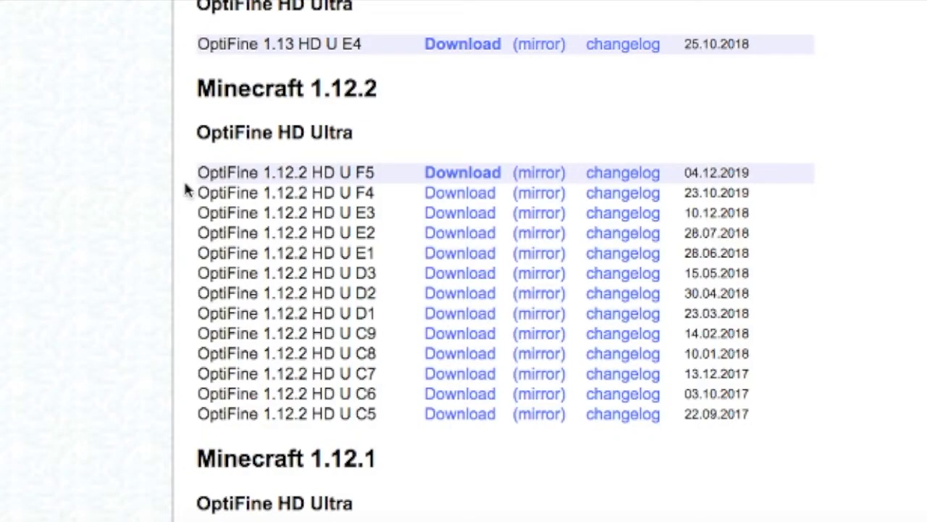
drag(195, 171, 355, 511)
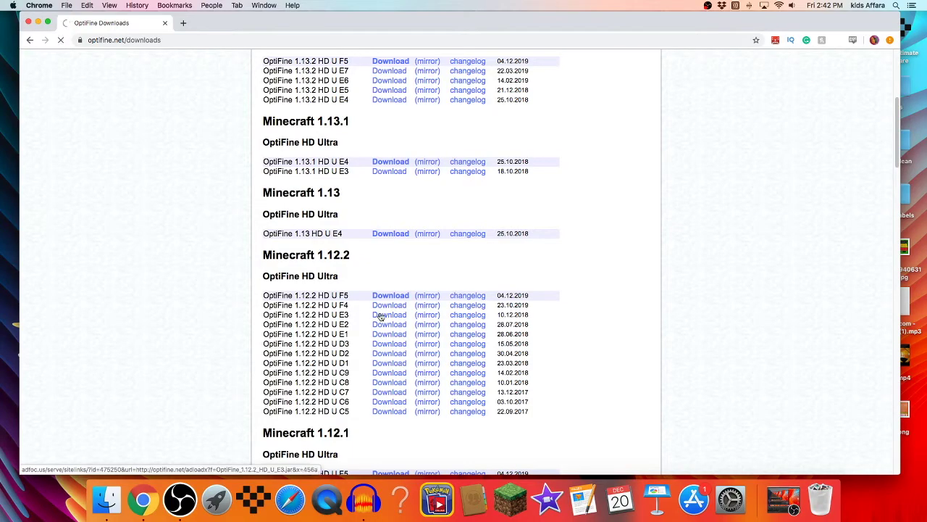
click(381, 305)
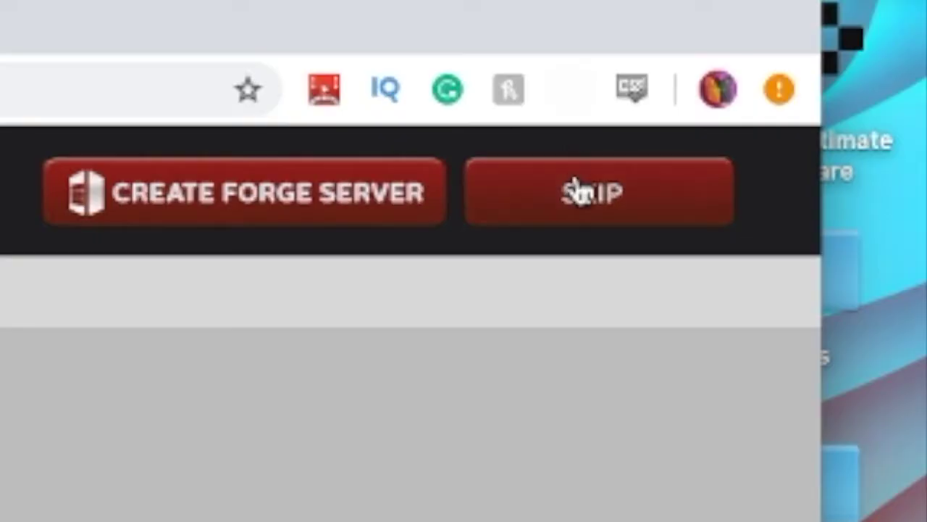
Step: Skip the AdFoc.us ad and download OptiFine_1.12.2_HD_U_F4.jar, keeping it despite the warning
click(838, 65)
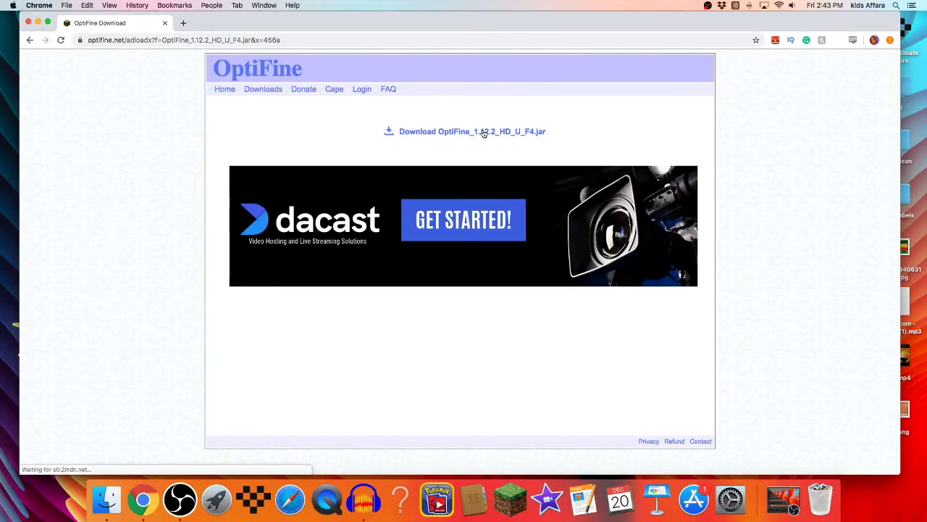
click(483, 133)
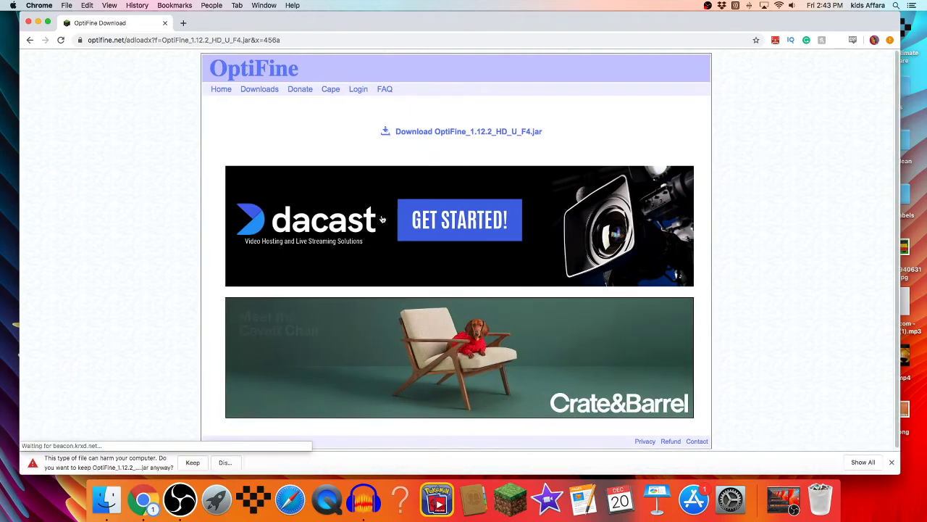
click(192, 462)
Step: Drag the downloaded OptiFine jar onto the desktop and go to the Forge files website
drag(72, 463, 77, 424)
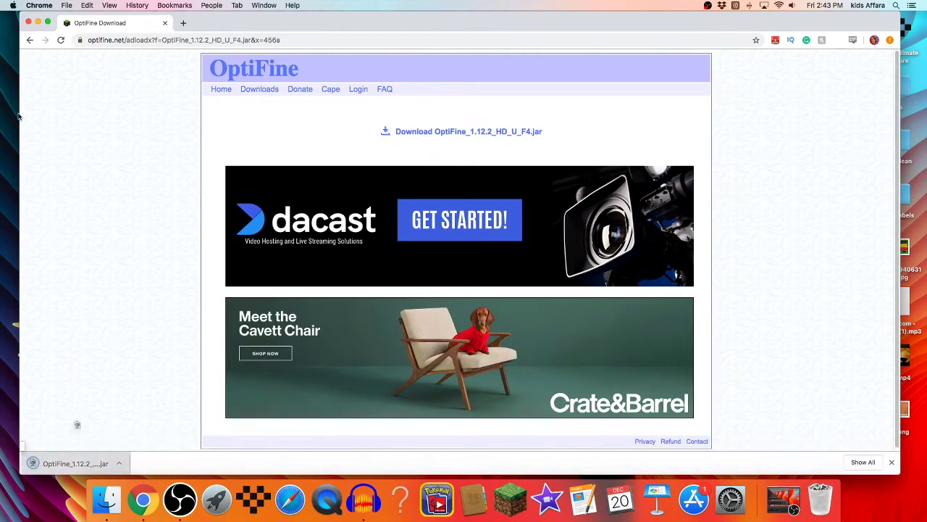
drag(19, 116, 13, 115)
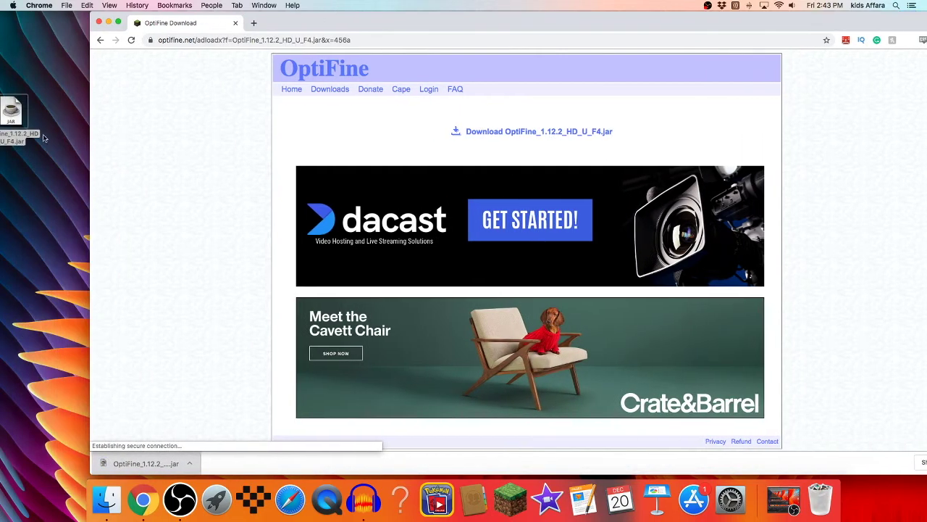
click(44, 138)
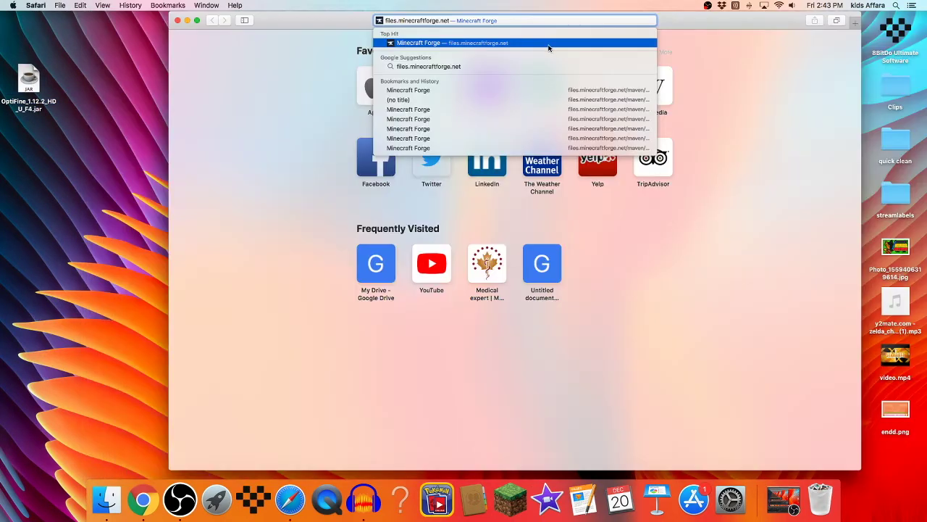
key(Return)
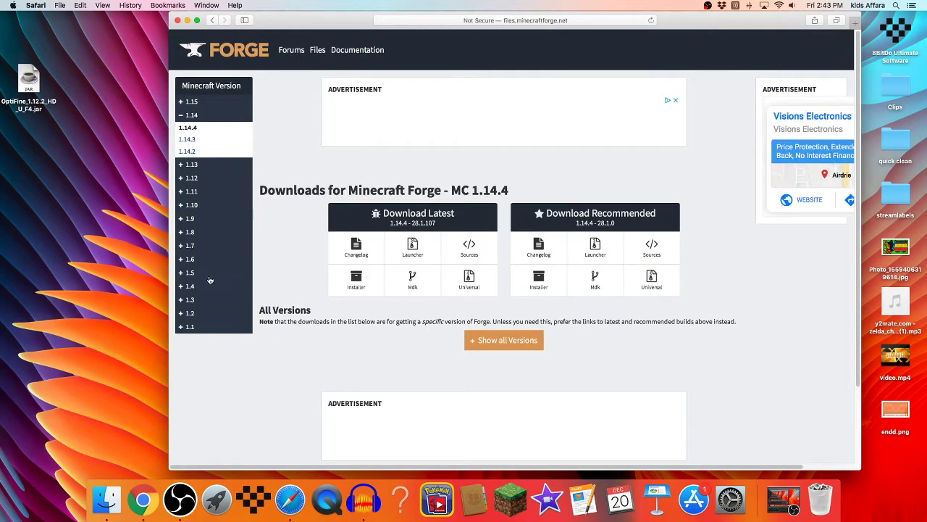
Step: Download the recommended Forge 1.12.2 installer from the expanded 1.12 section of the Forge site
drag(22, 90, 37, 86)
click(250, 125)
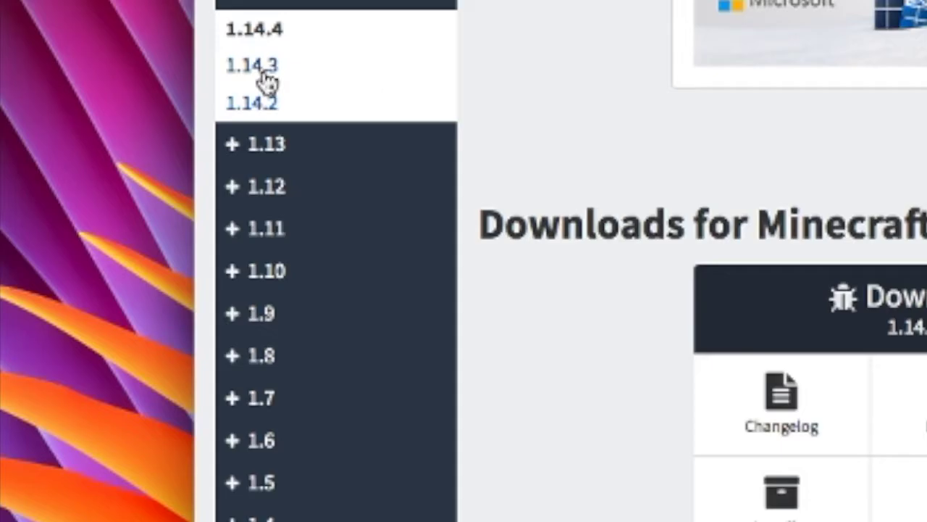
click(235, 186)
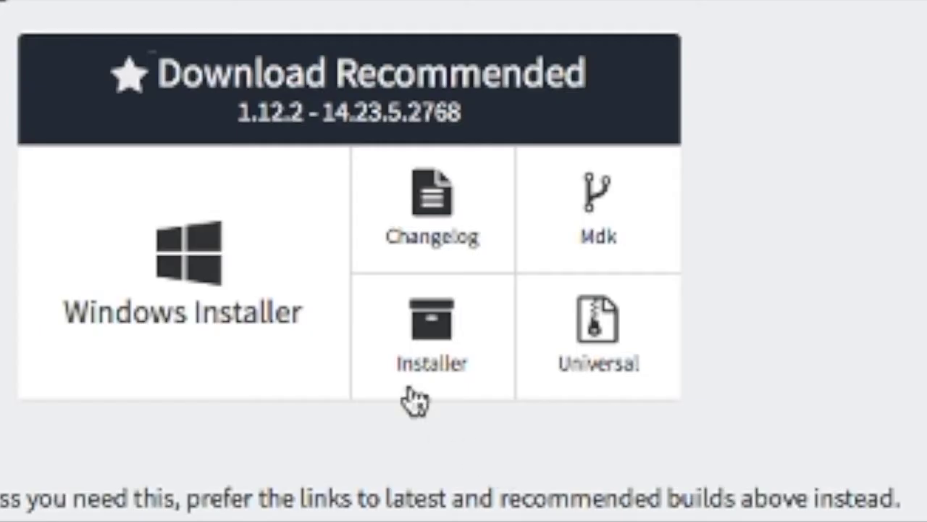
click(613, 250)
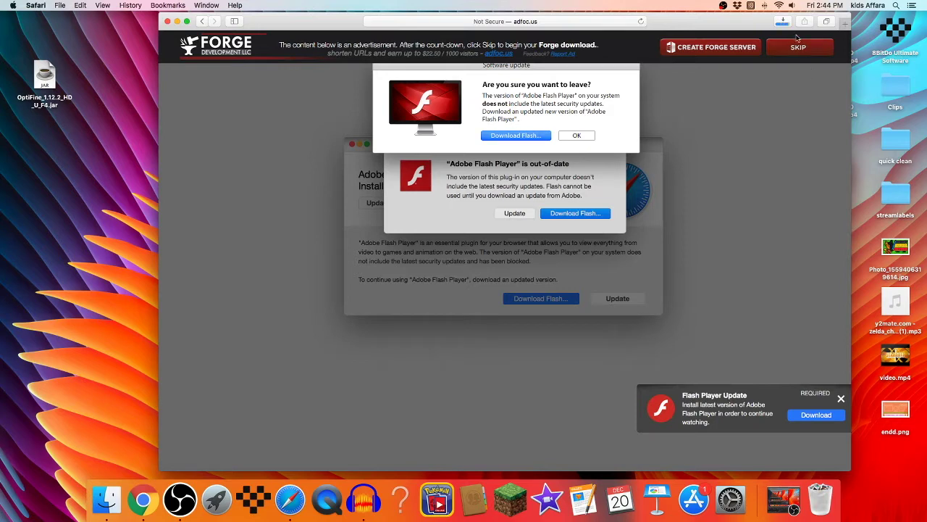
Step: Drag the Forge installer jar from Safari's downloads onto the desktop, then close the popup-filled Safari window
click(783, 21)
drag(747, 65, 50, 149)
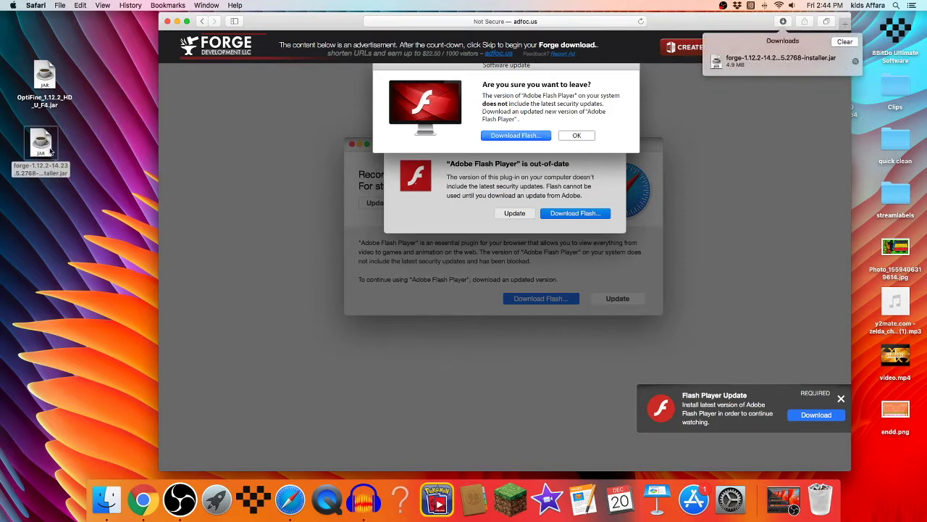
click(74, 67)
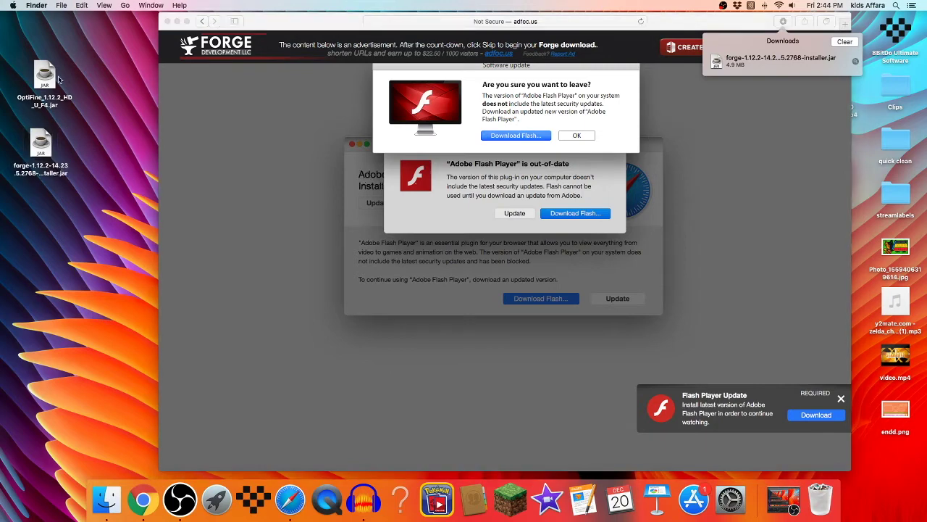
drag(71, 76, 90, 75)
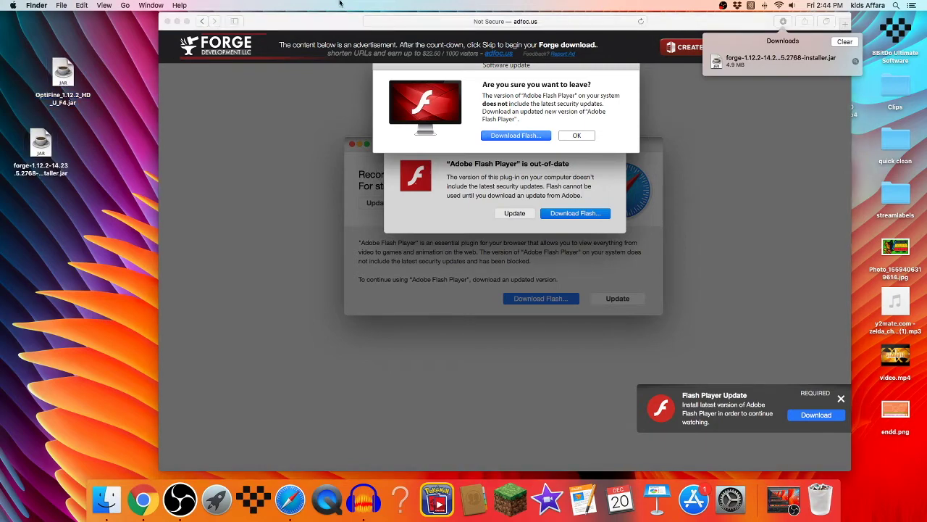
click(167, 22)
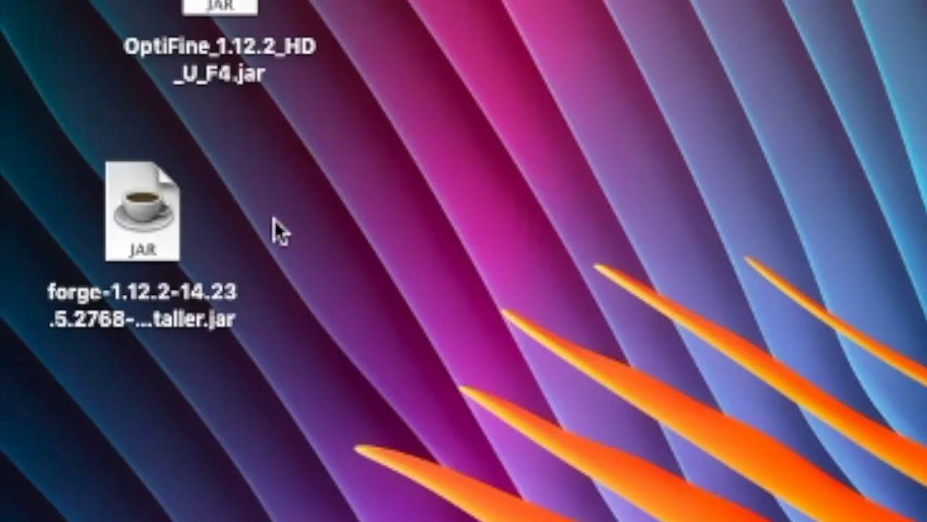
Step: Move the Forge installer beside the OptiFine jar, try opening it, and dismiss the unidentified-developer warning
drag(142, 251, 265, 240)
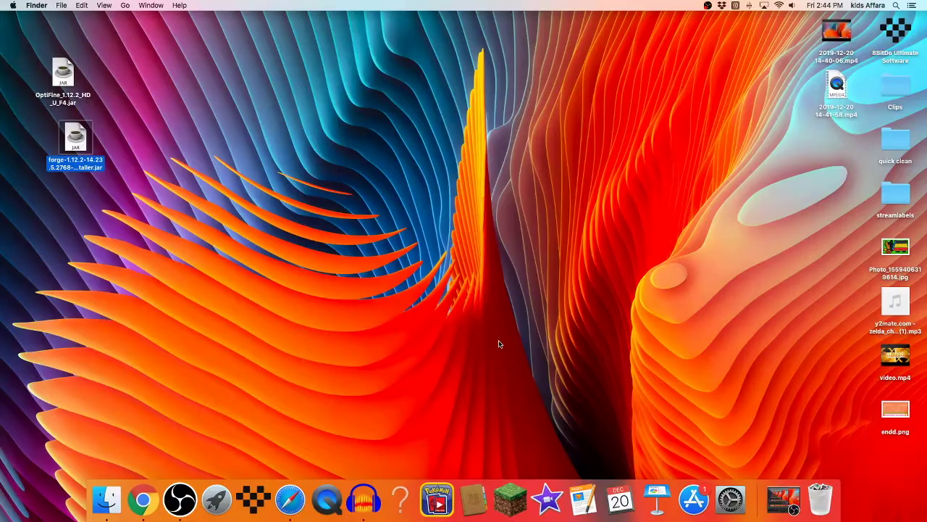
key(super+o)
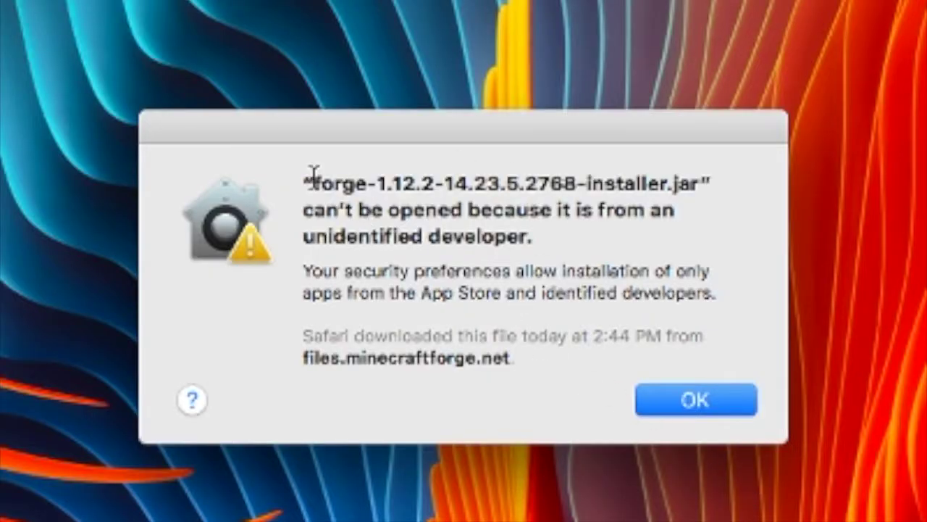
click(723, 401)
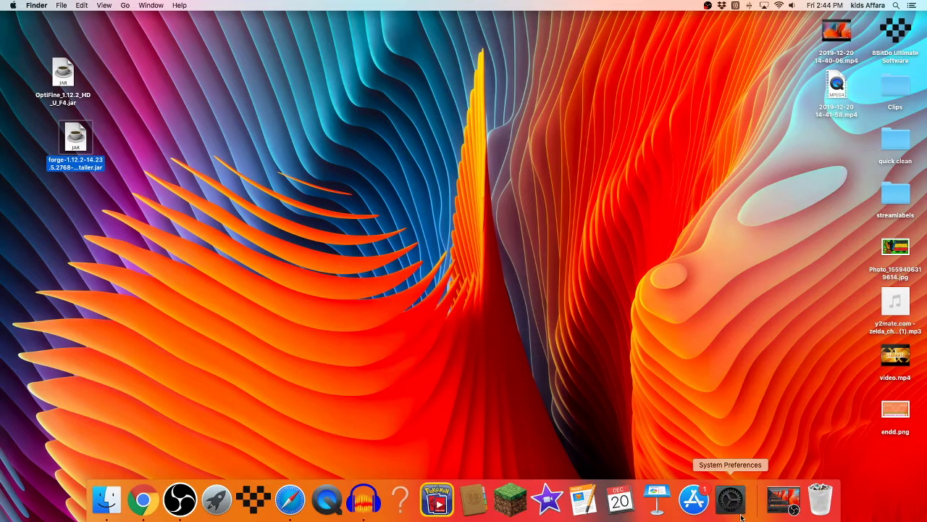
click(741, 516)
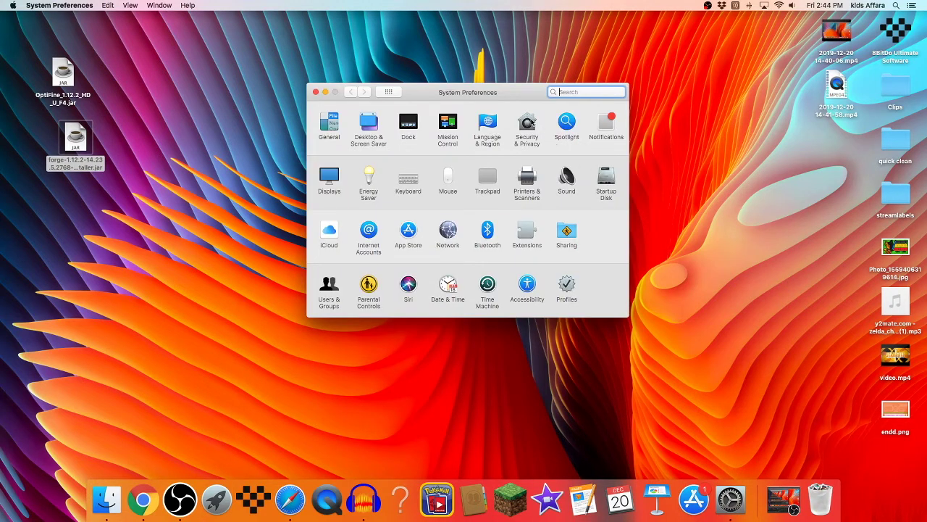
Step: Use Open Anyway in Security & Privacy > General and confirm opening the Forge installer
click(529, 121)
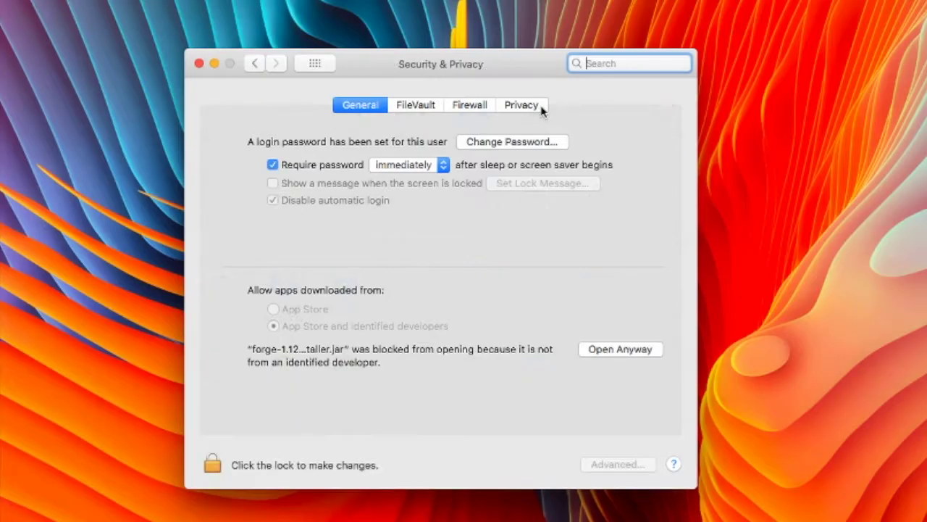
click(337, 349)
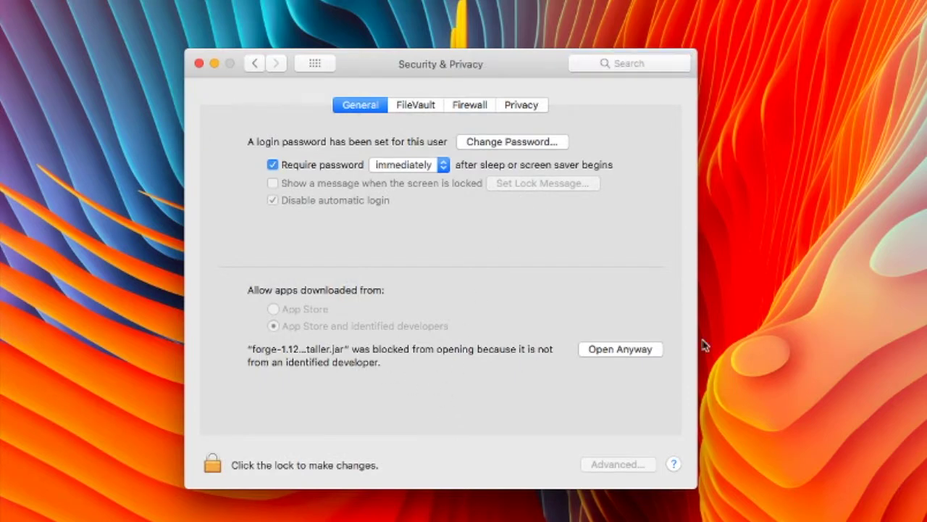
click(641, 352)
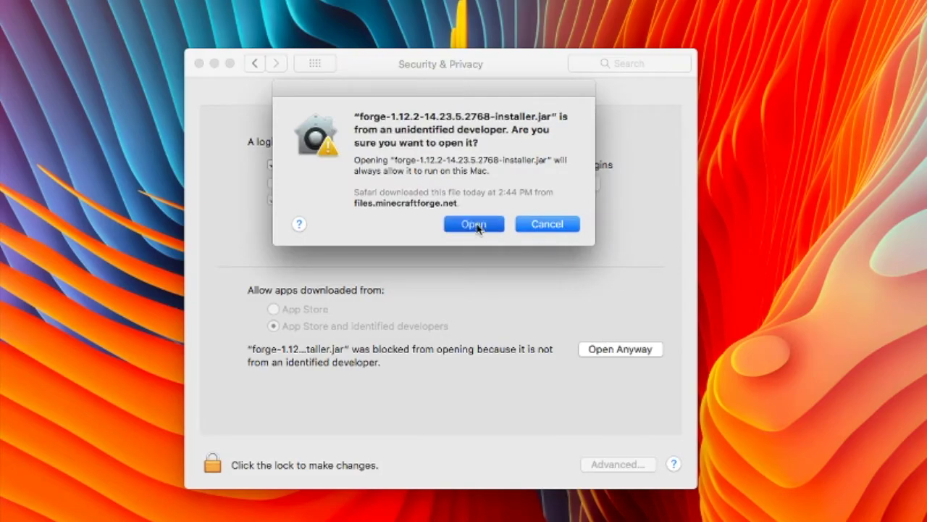
click(474, 225)
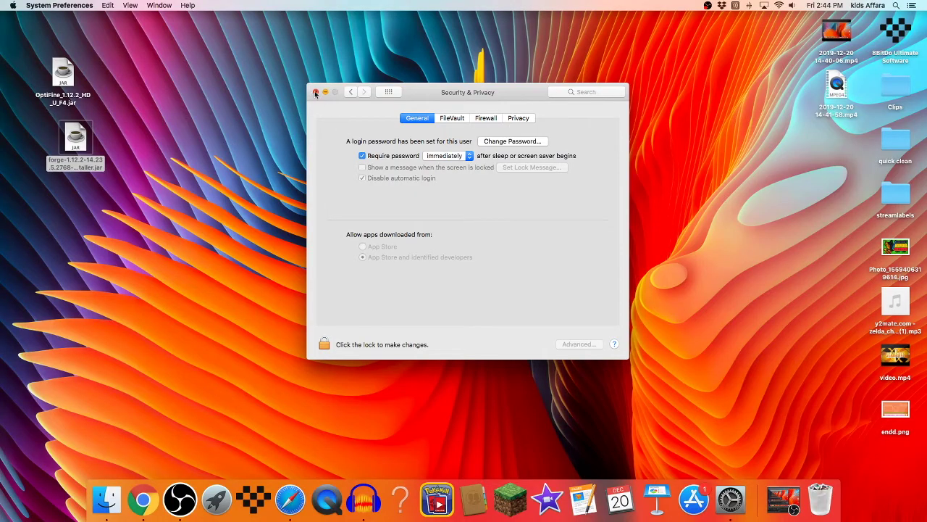
click(315, 93)
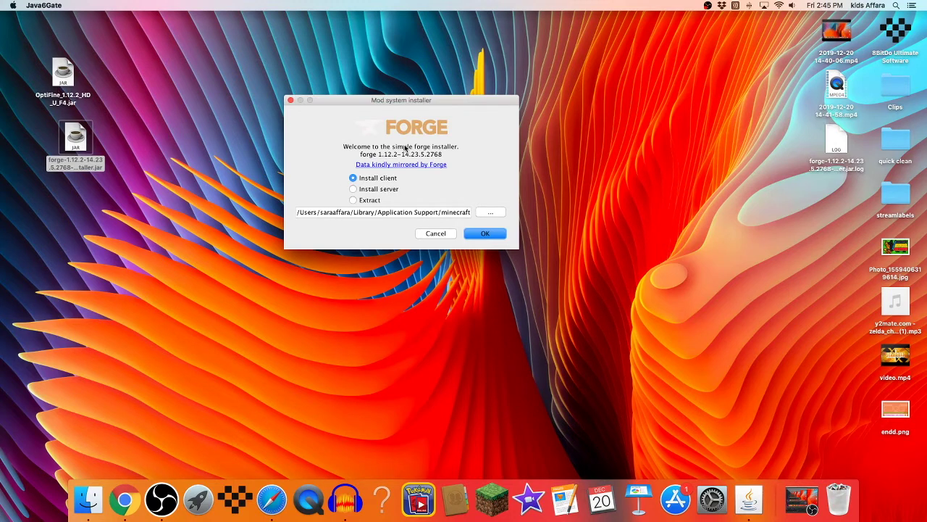
Step: Start the Forge 1.12.2-14.23.5.2768 install with Install client and the default minecraft path
drag(424, 101, 478, 92)
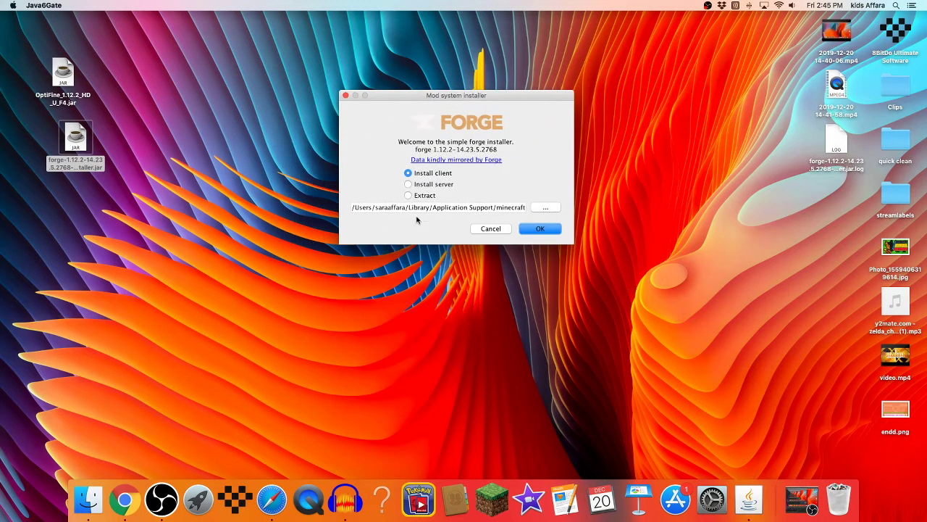
key(Return)
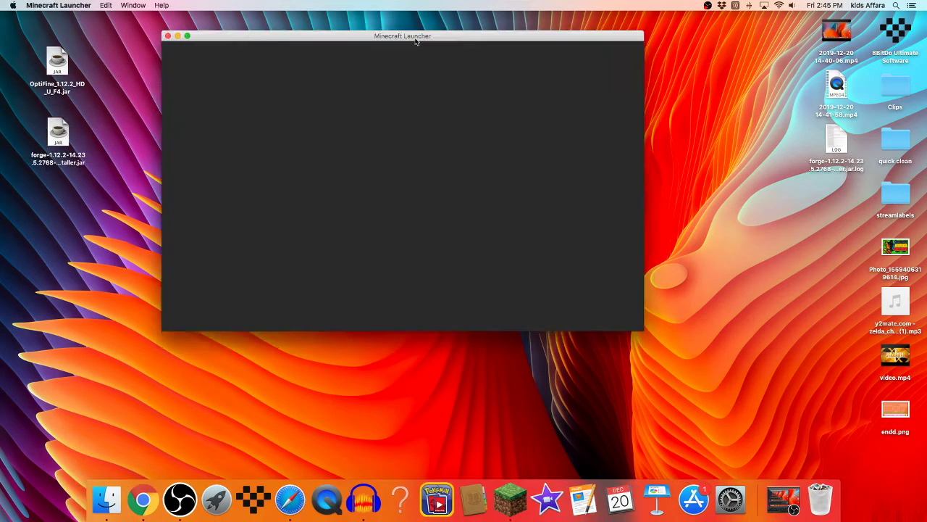
Step: Create a new installation under Installations and name it 1.12.2 optifine
click(337, 322)
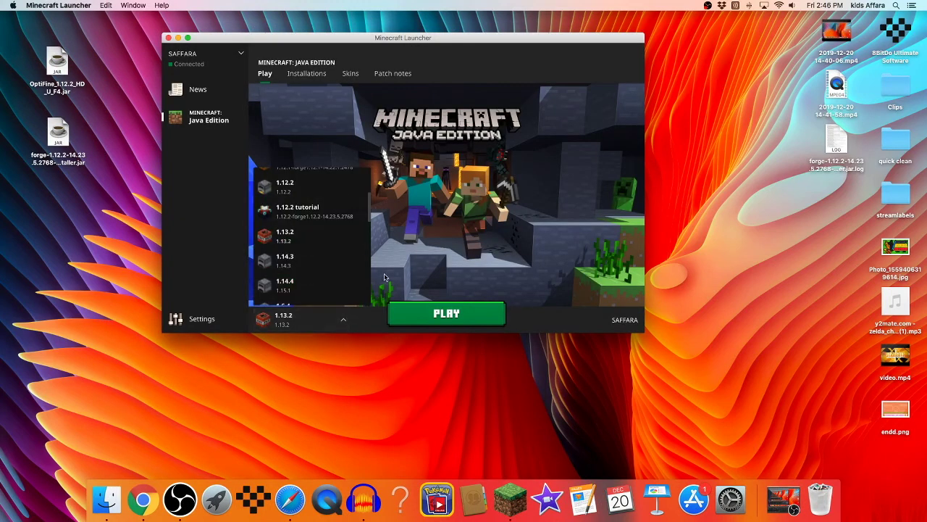
click(365, 291)
click(315, 76)
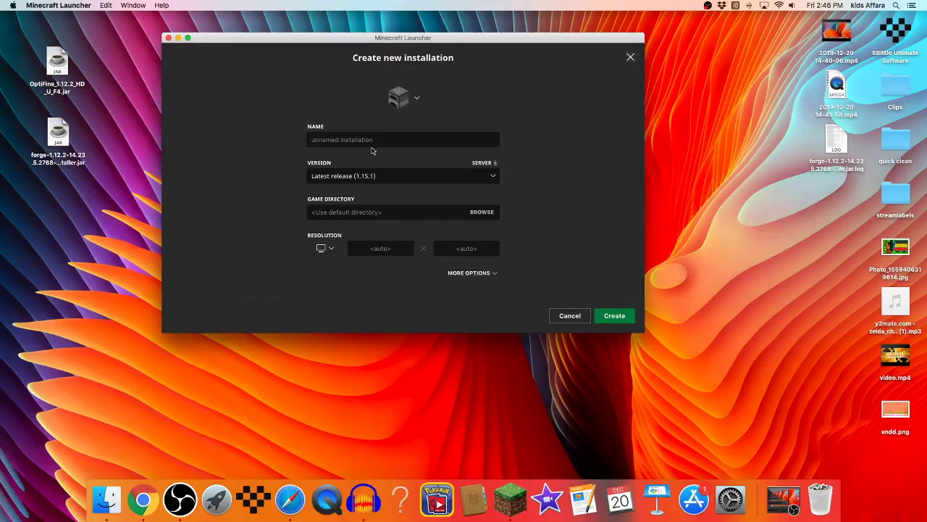
click(371, 141)
text(1.12.2 optifine)
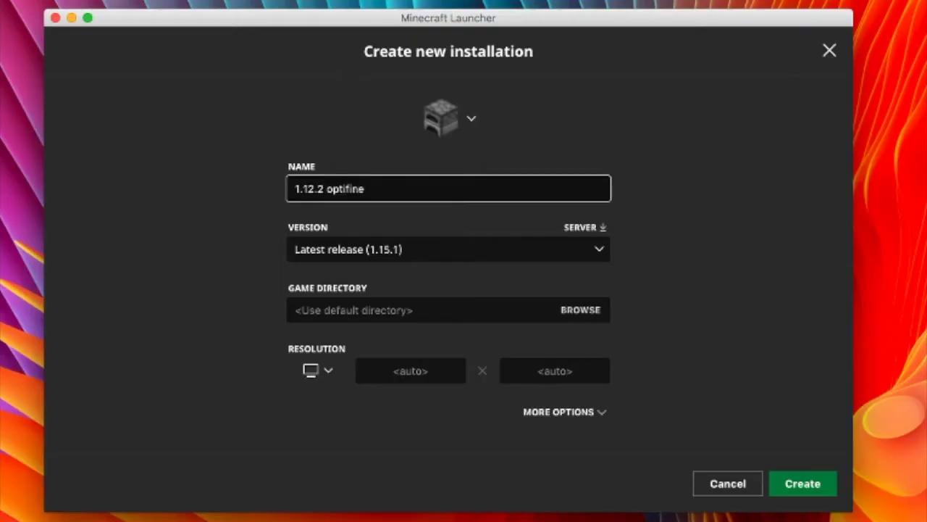
Step: Set its version to release 1.12.2-forge1.12.2-14.23.5.2768, choose the snowy grass icon, and save
click(555, 257)
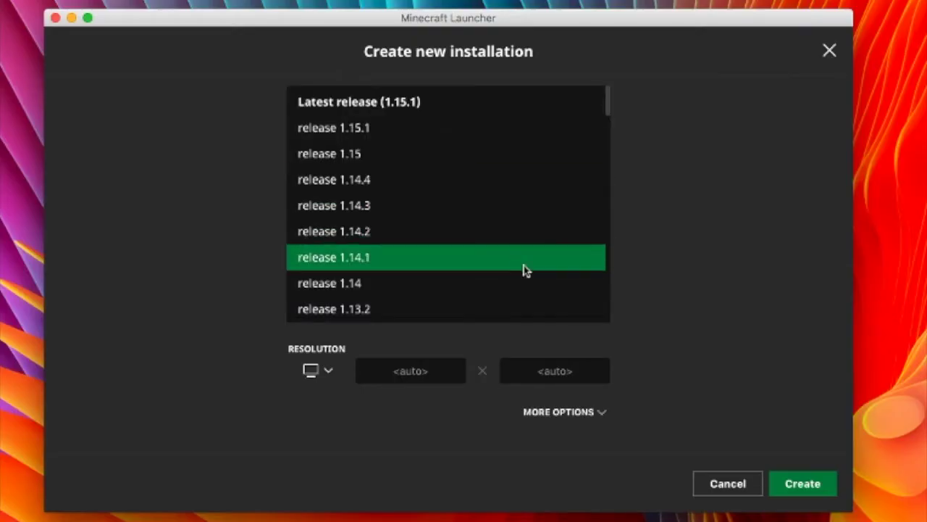
scroll(456, 309, down, 20)
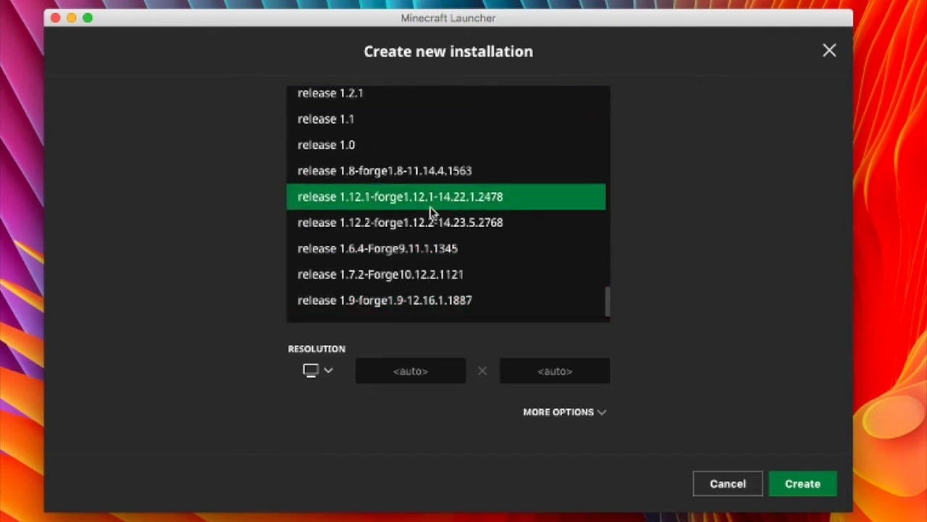
click(445, 226)
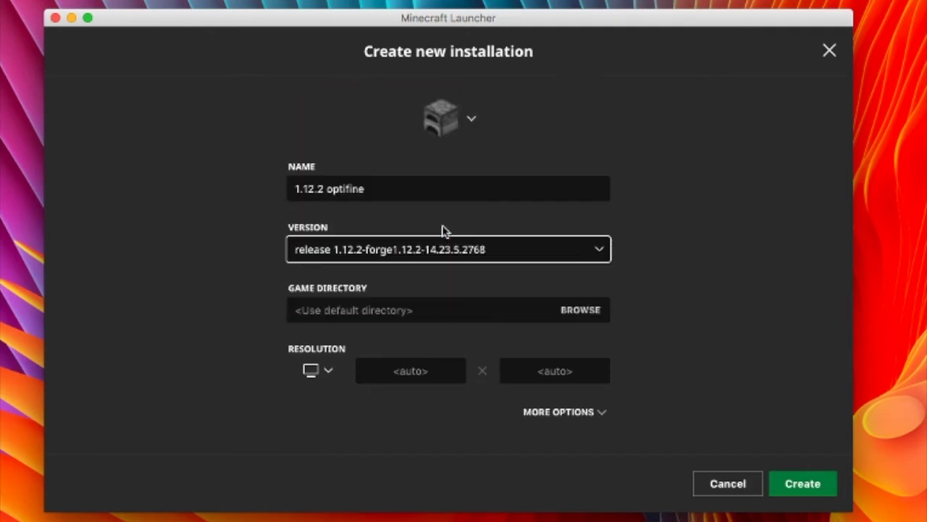
click(703, 340)
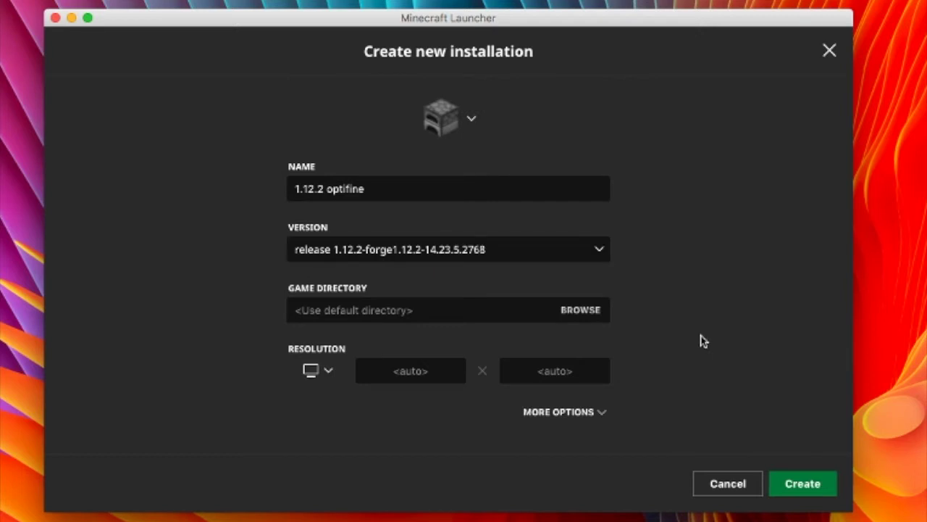
click(471, 253)
scroll(480, 289, up, 10)
scroll(456, 275, down, 5)
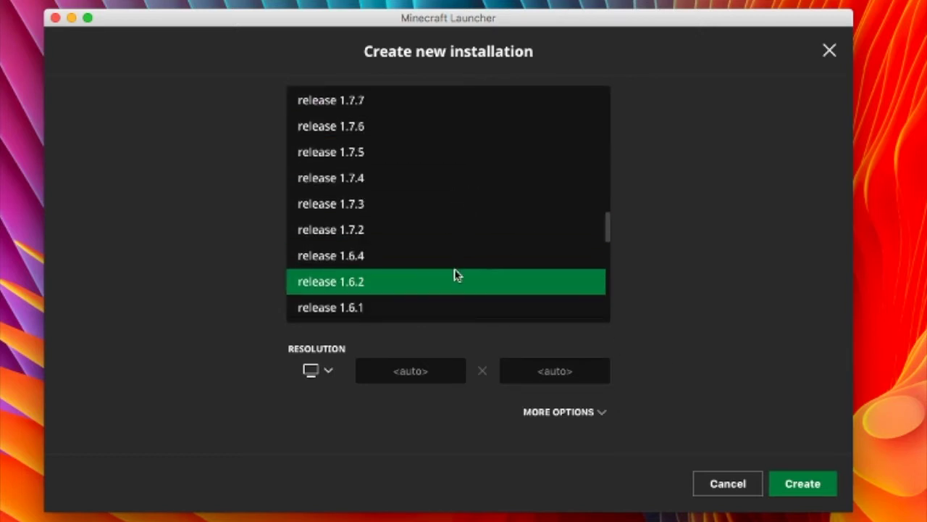
scroll(456, 275, down, 8)
click(728, 252)
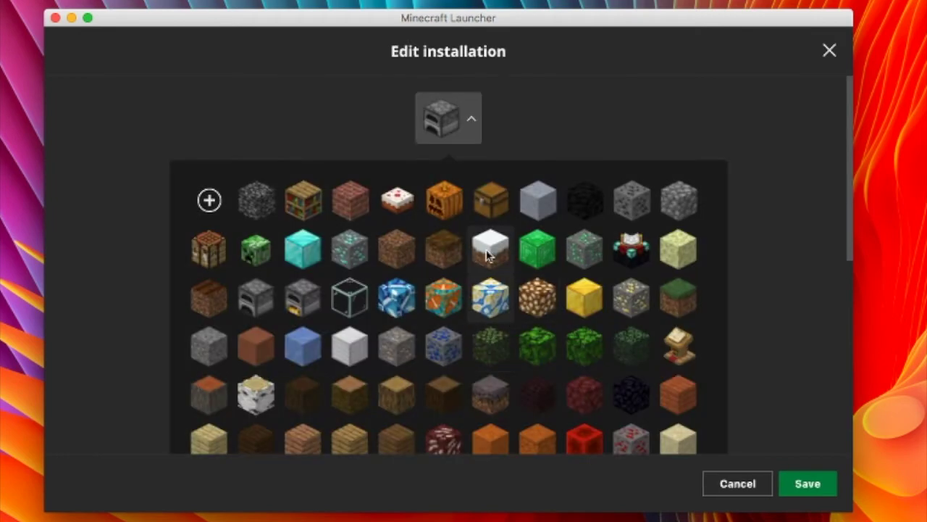
click(490, 250)
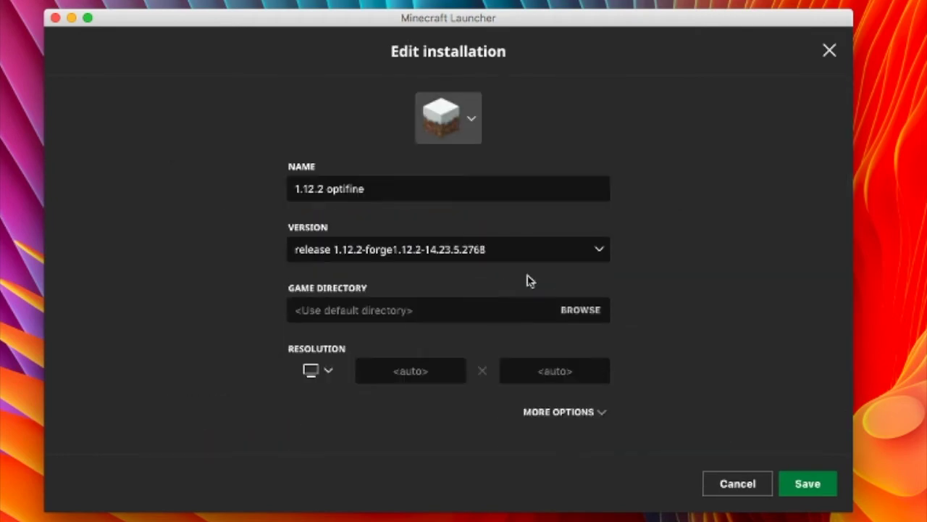
click(816, 496)
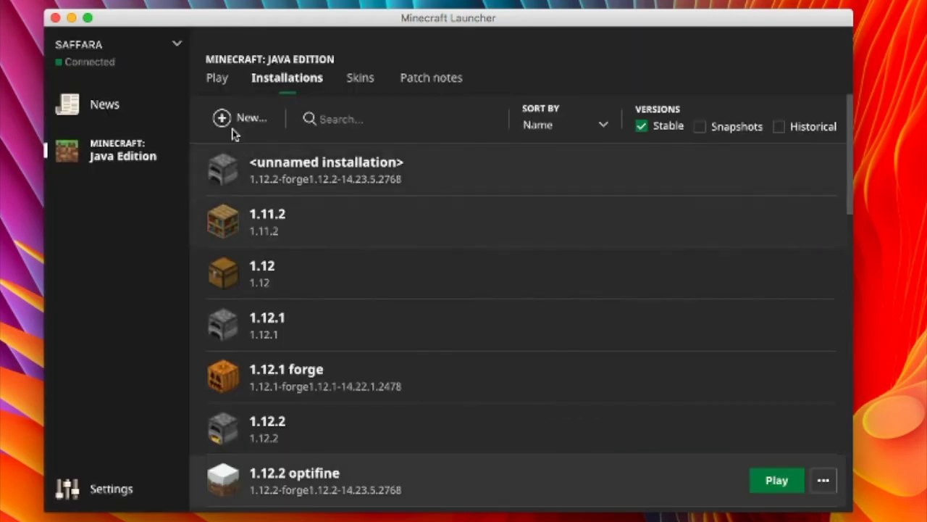
Step: On the Play page, select the 1.12.2 optifine installation and launch the game
click(225, 82)
click(343, 494)
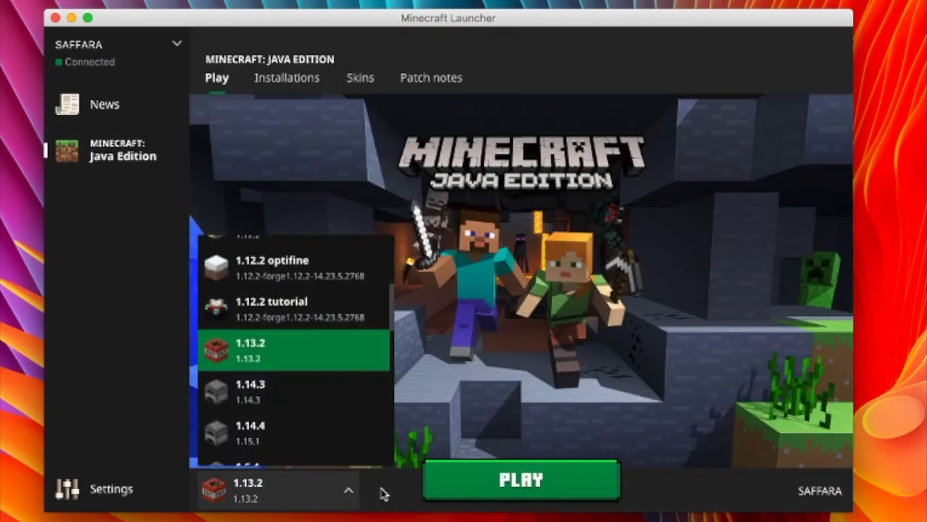
scroll(336, 412, up, 5)
scroll(336, 412, down, 2)
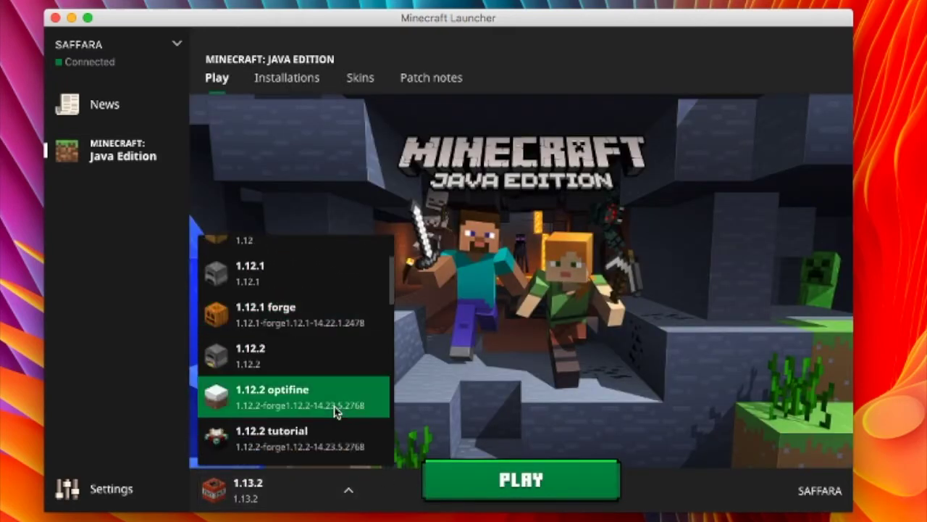
click(336, 406)
click(580, 475)
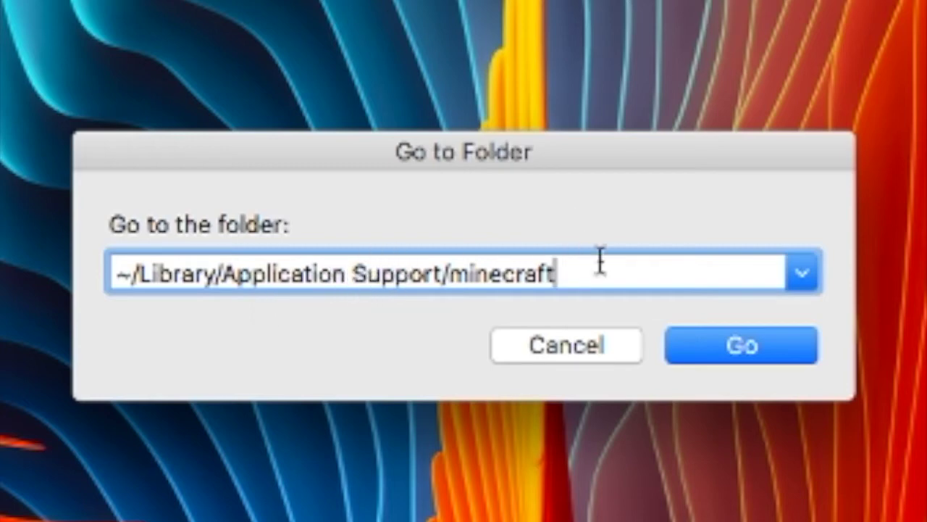
Step: Go to ~/Library/Application Support/minecraft/mods and drag OptiFine_1.12.2_HD_U_F4.jar into it
text(/)
text(mods)
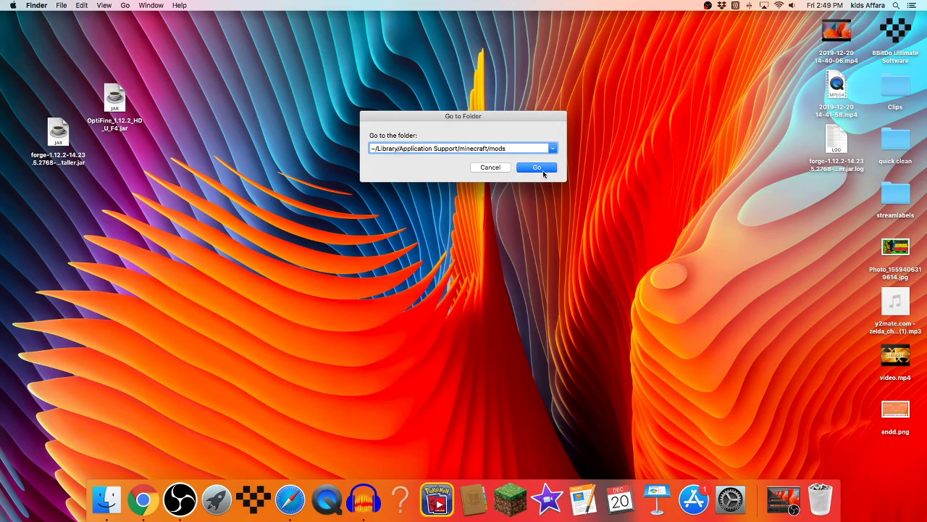
click(543, 171)
scroll(537, 198, down, 10)
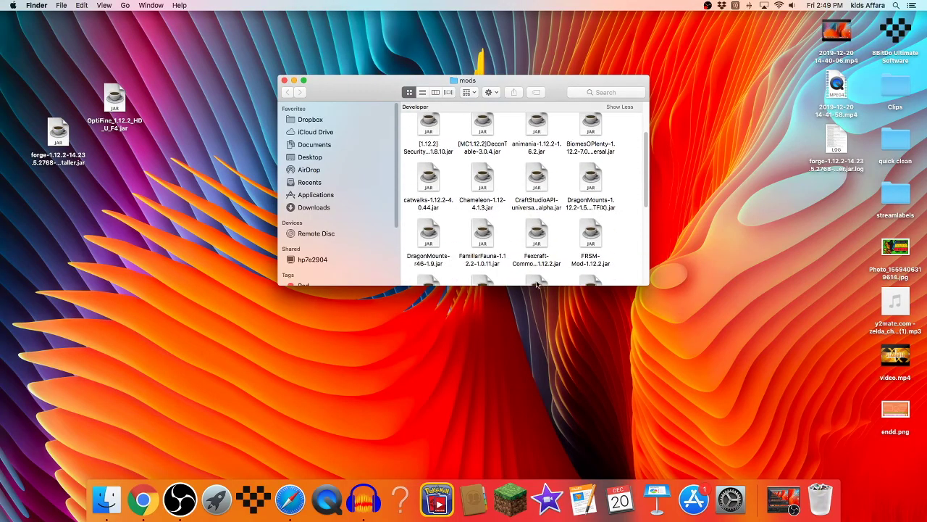
scroll(565, 252, up, 10)
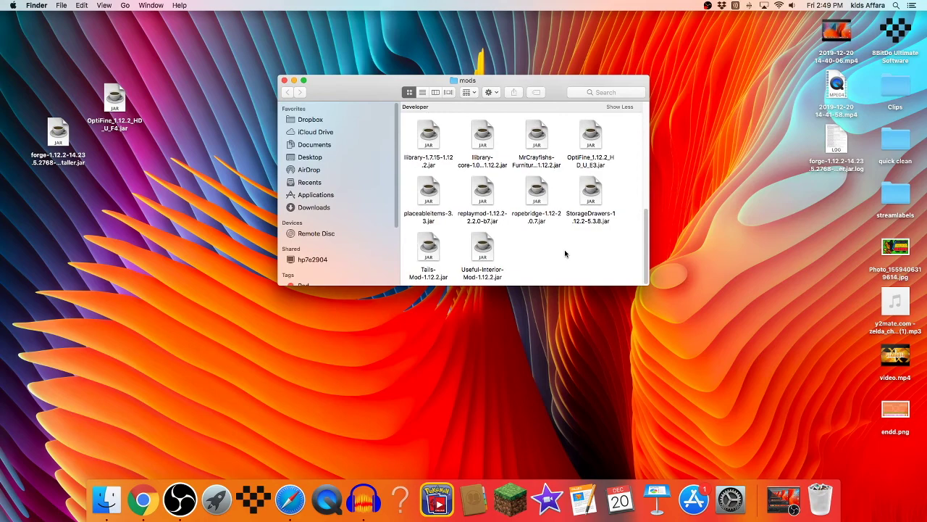
scroll(563, 233, down, 10)
mouse_move(115, 109)
mouse_down()
mouse_move(136, 99)
mouse_move(522, 263)
mouse_move(512, 254)
mouse_up()
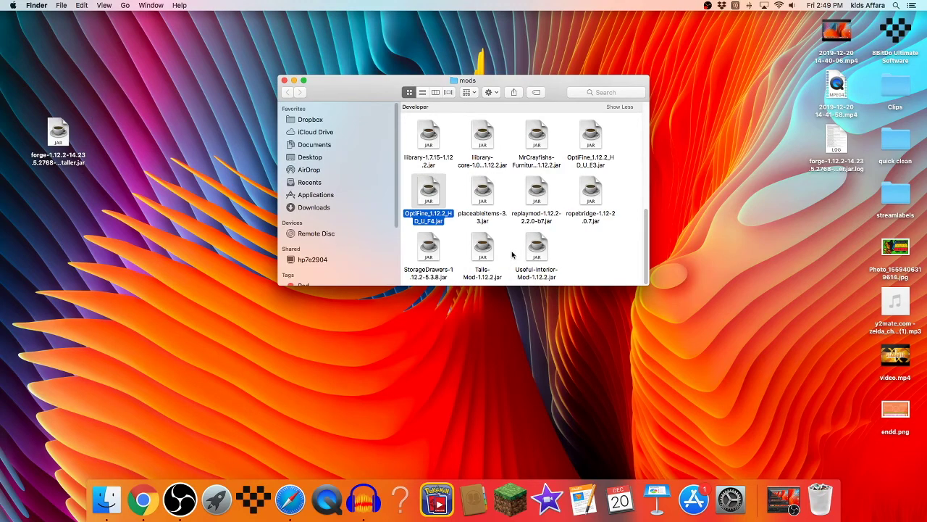
click(568, 281)
Step: Close the mods folder window and join the Hypixel server from the Multiplayer server list
click(284, 80)
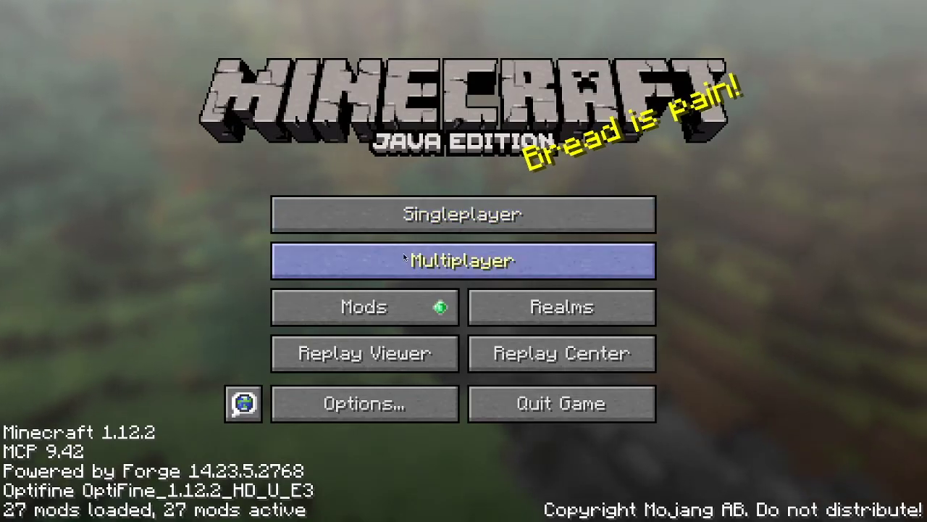
click(405, 259)
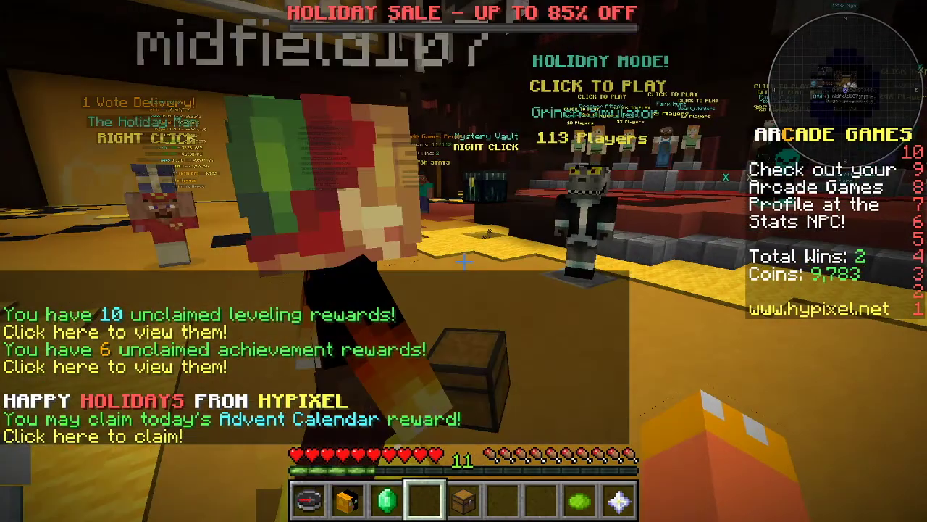
key(w)
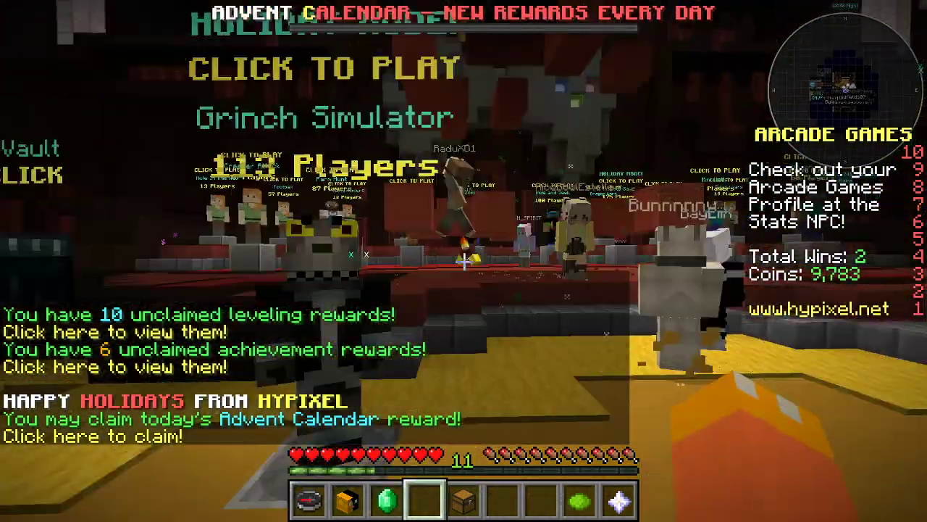
key(s)
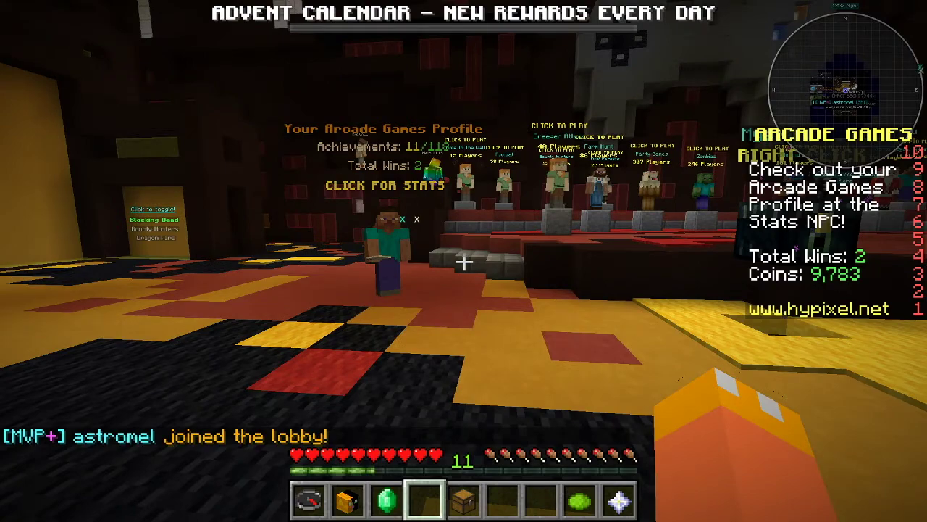
key(w)
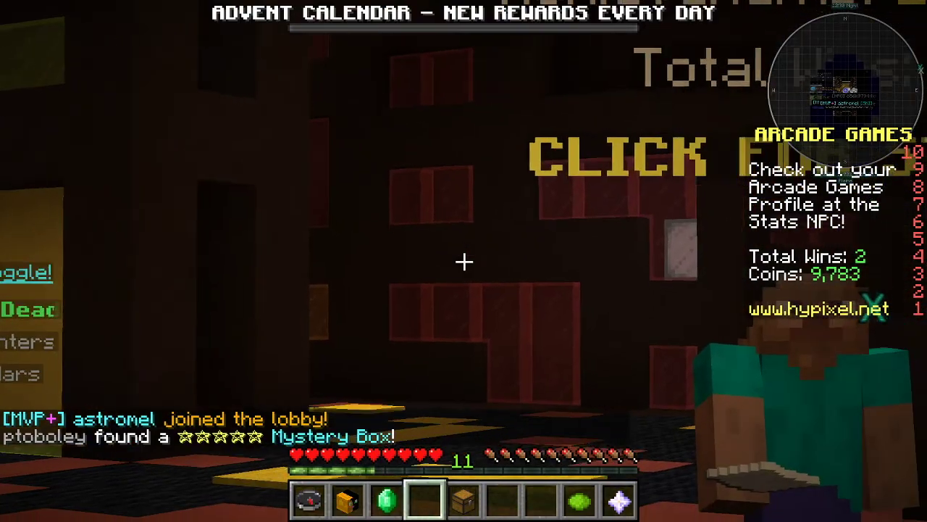
key(s)
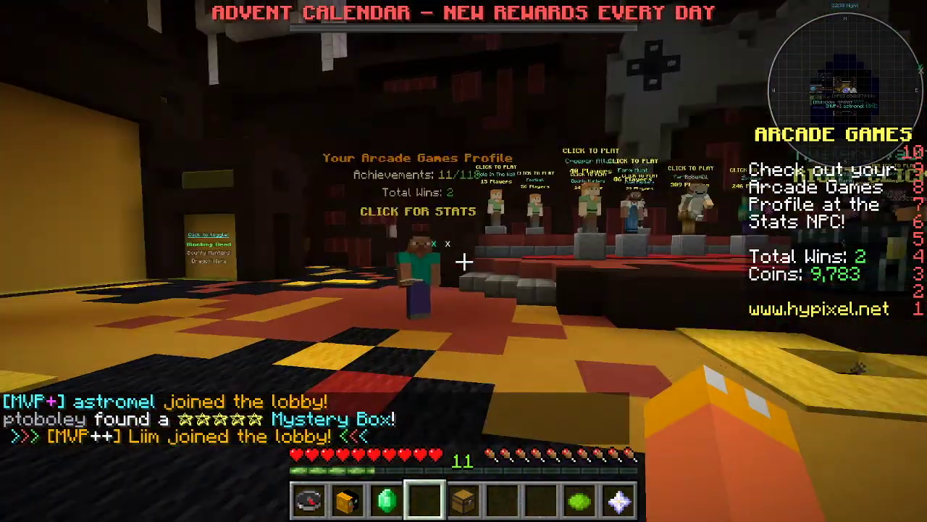
key(Escape)
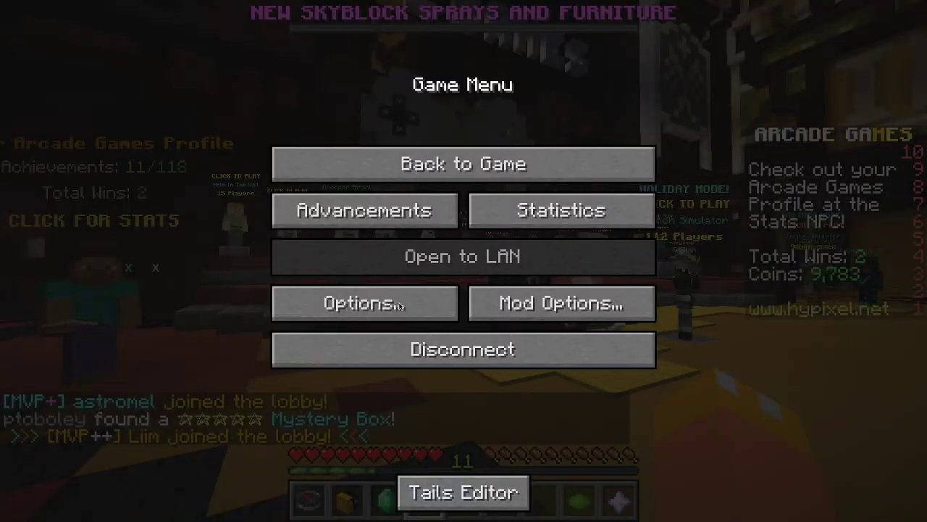
key(Escape)
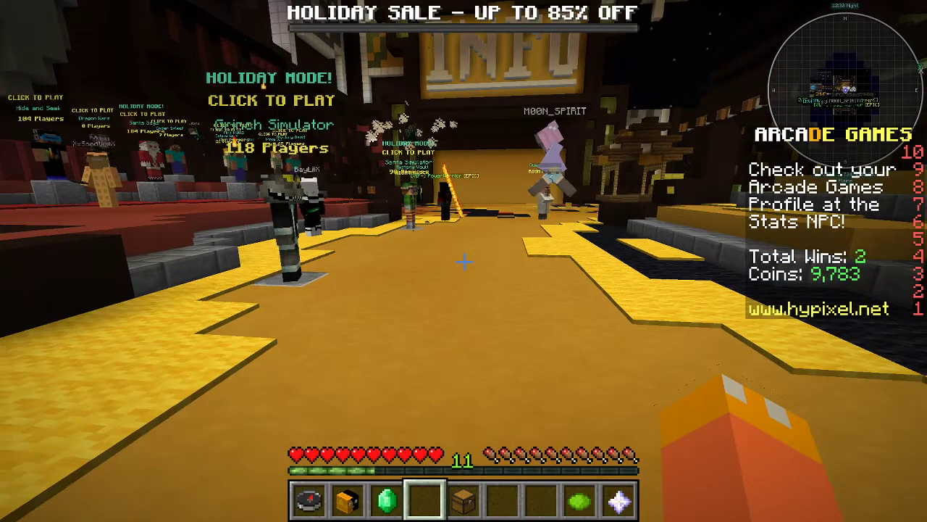
key(w)
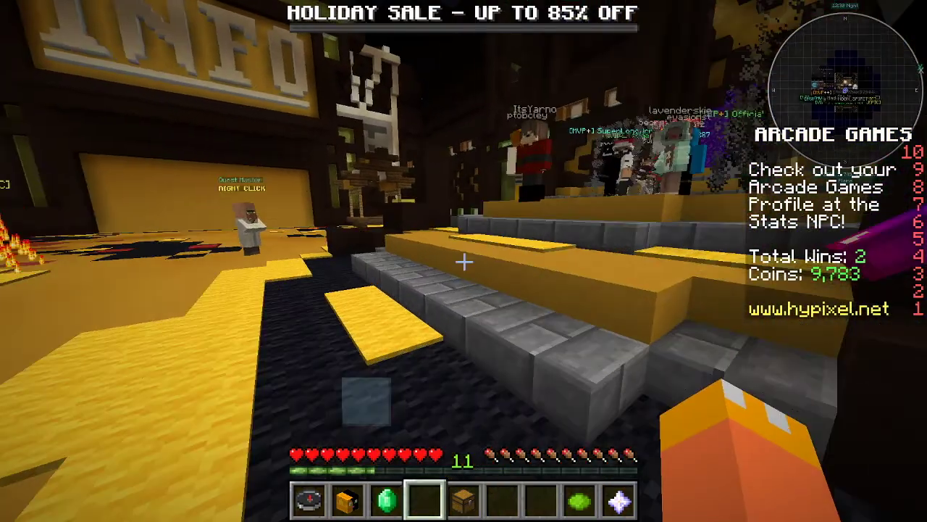